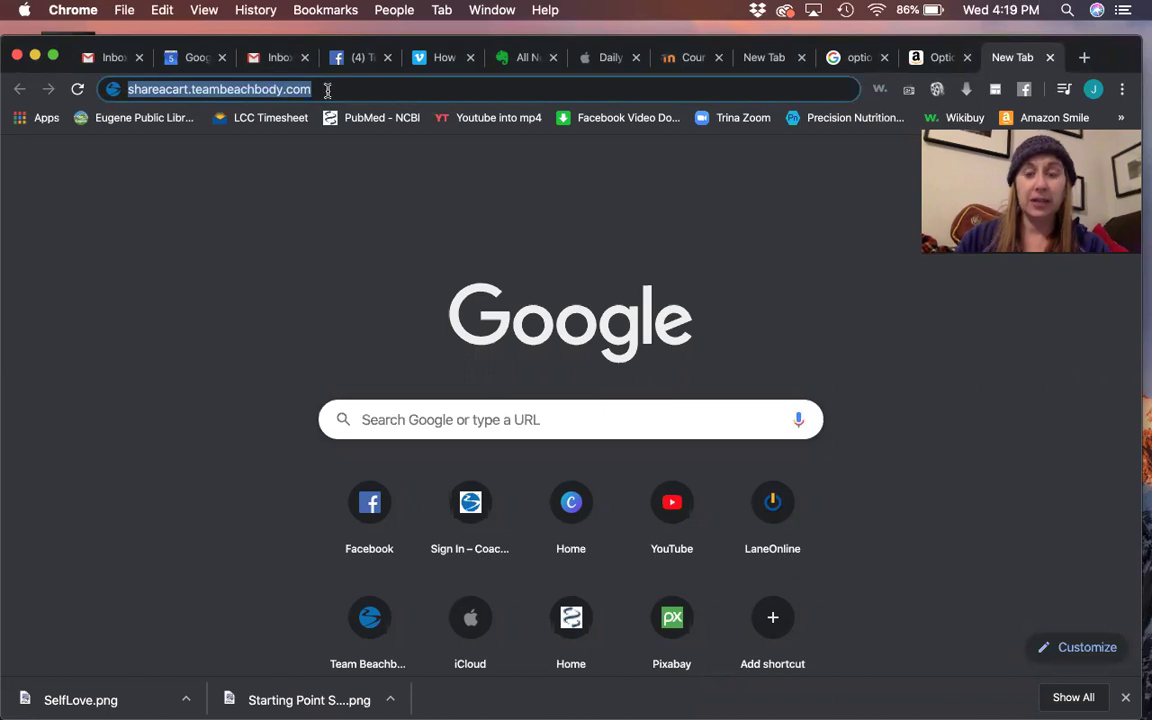
- Load shareacart.teambeachbody.com so the saved sign-in details fill in automatically
key(Return)
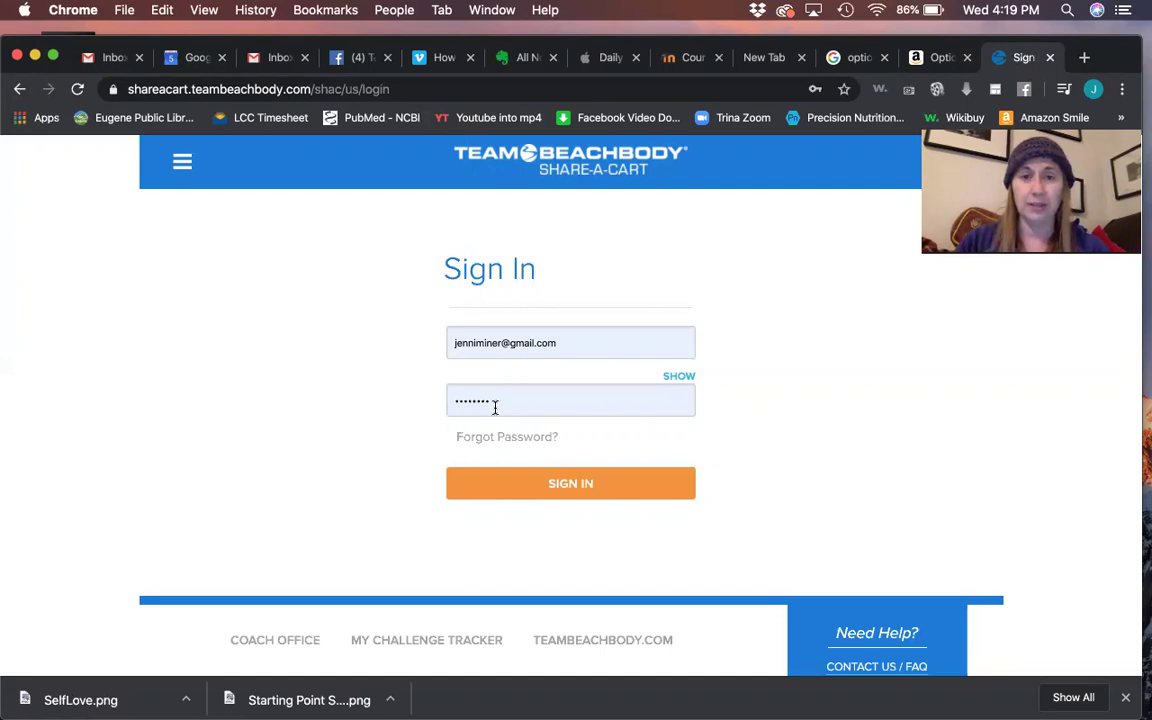
- Sign in to the coach account and start a new enrollment/order form
click(576, 488)
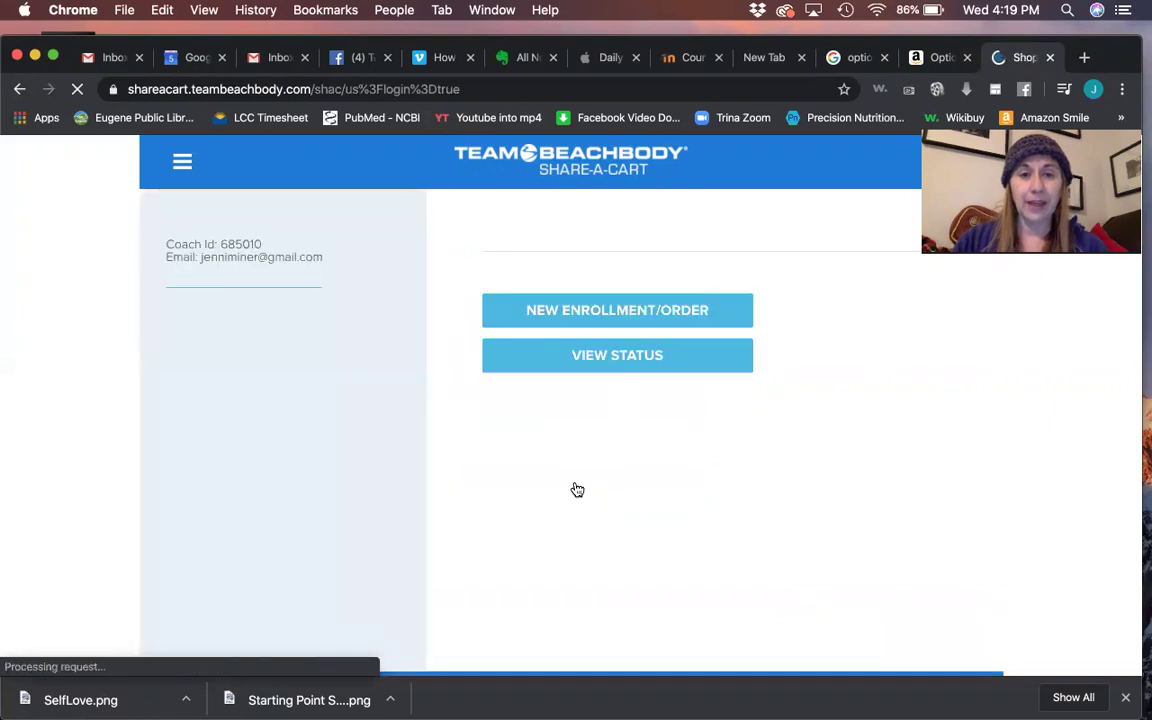
click(563, 316)
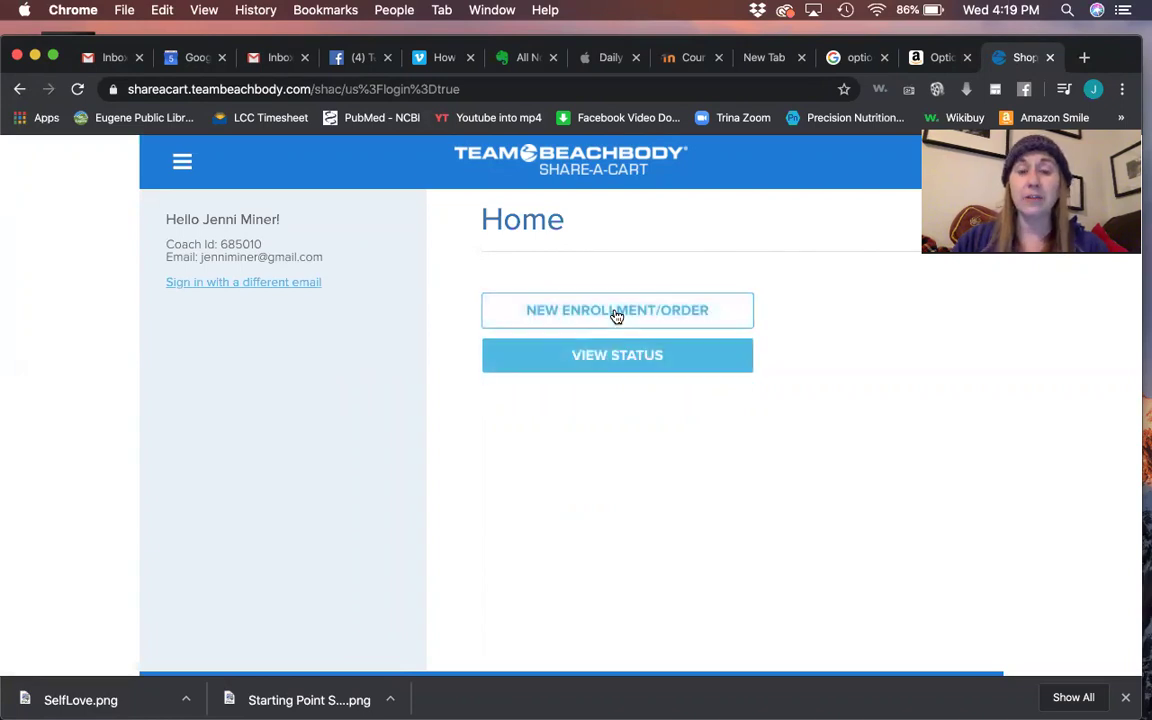
click(617, 312)
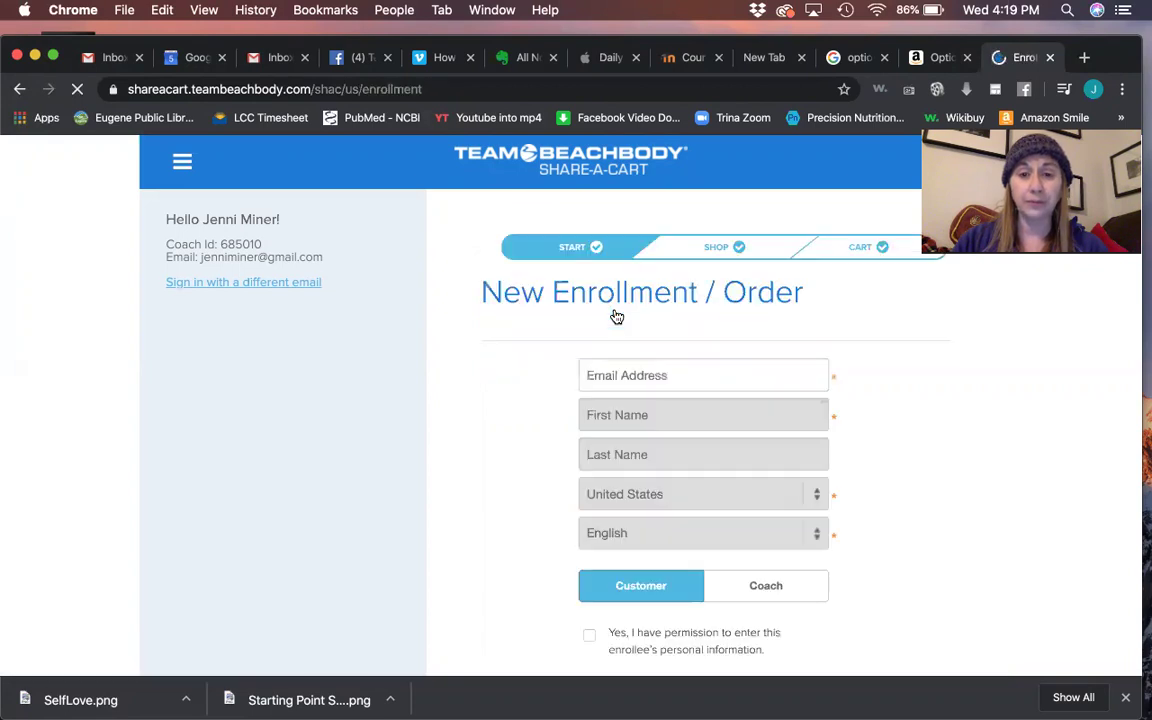
- Enter the enrollee's .edu e-mail address and look up their record
click(623, 375)
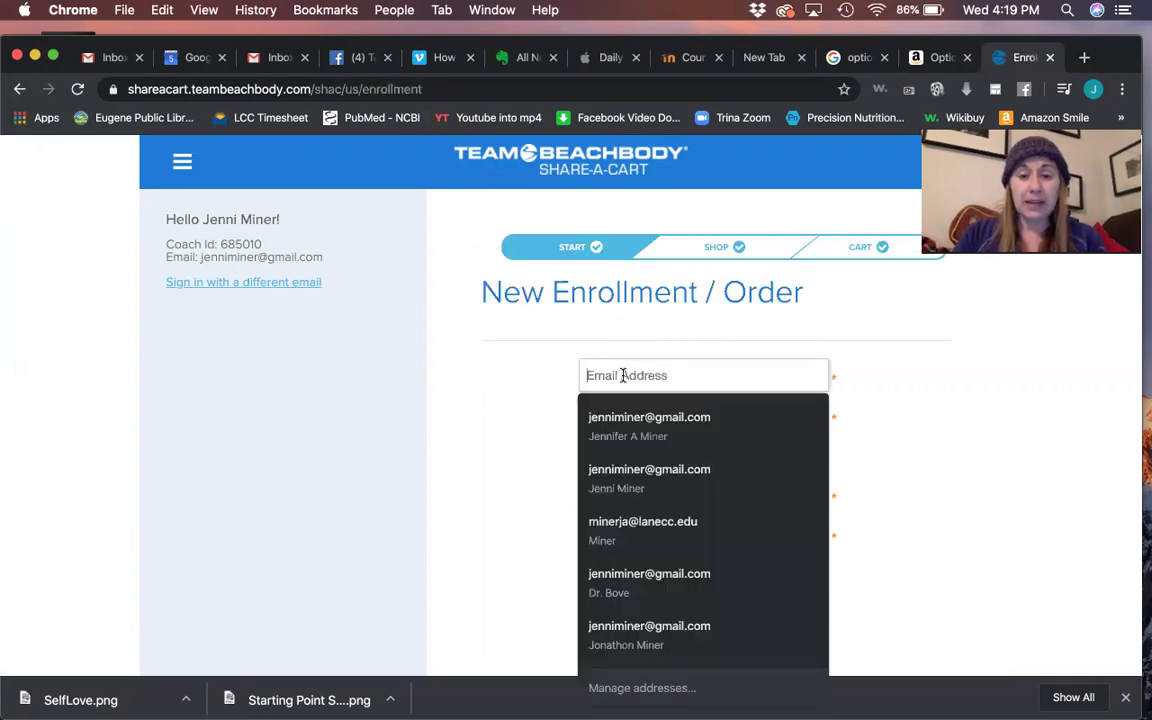
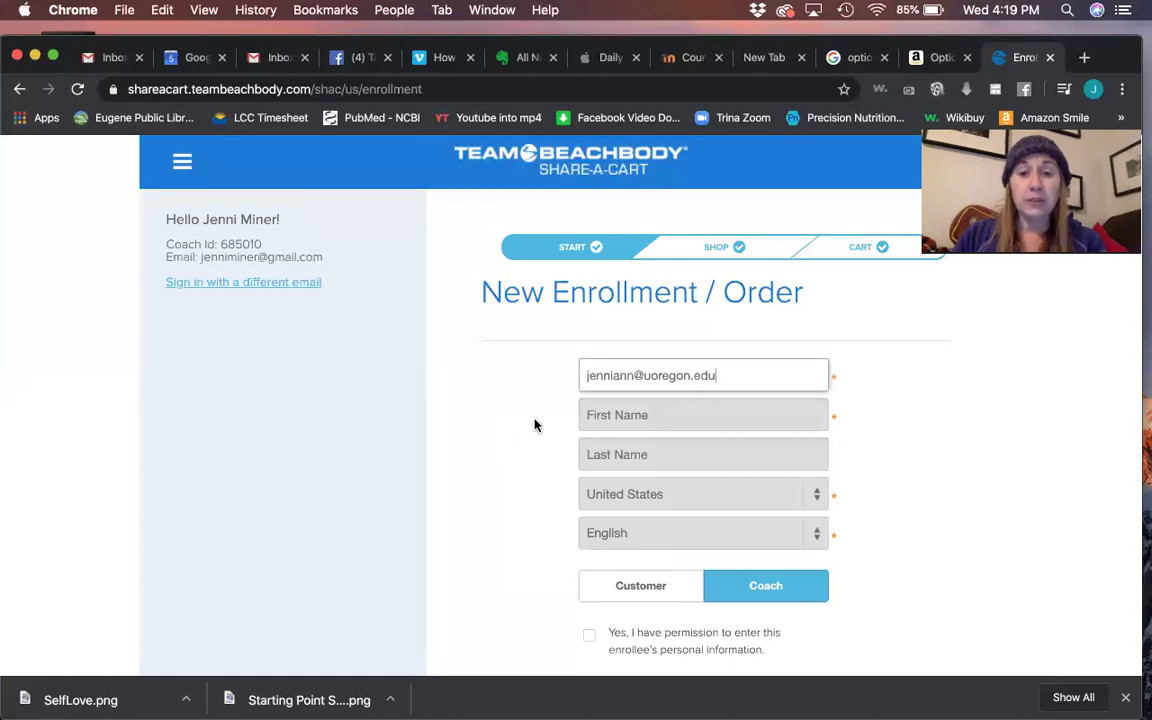
key(Tab)
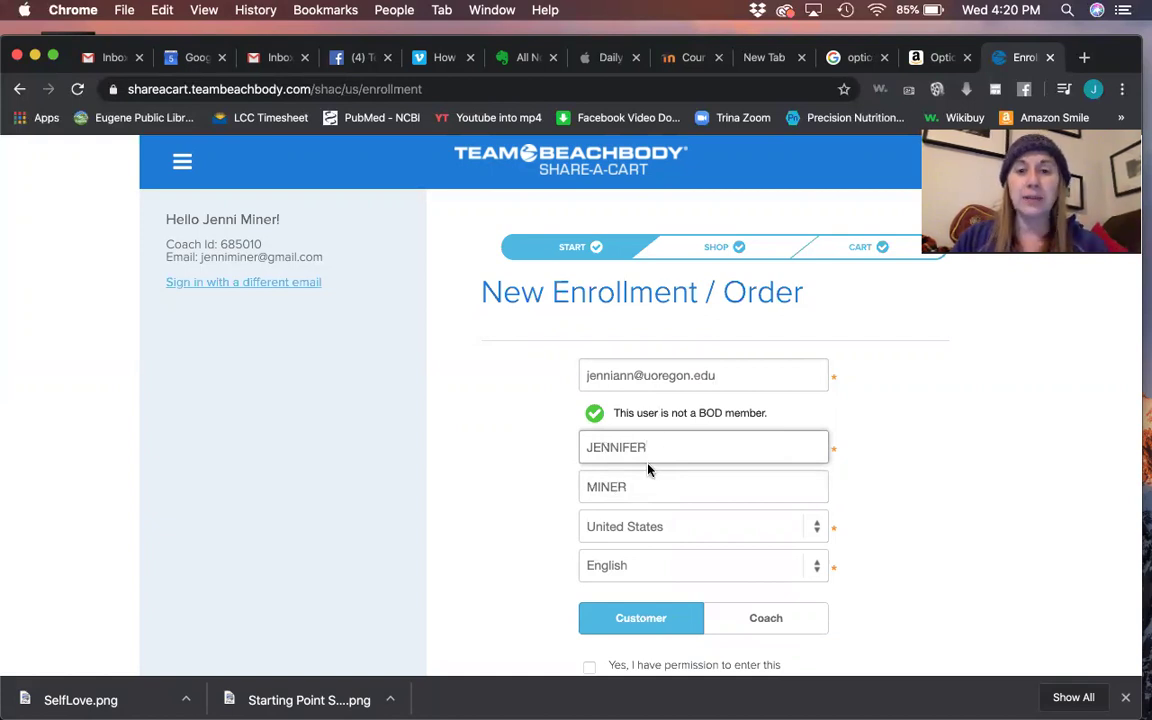
- Enroll the person as a Coach, confirm data-entry permission, and continue
scroll(653, 545, down, 3)
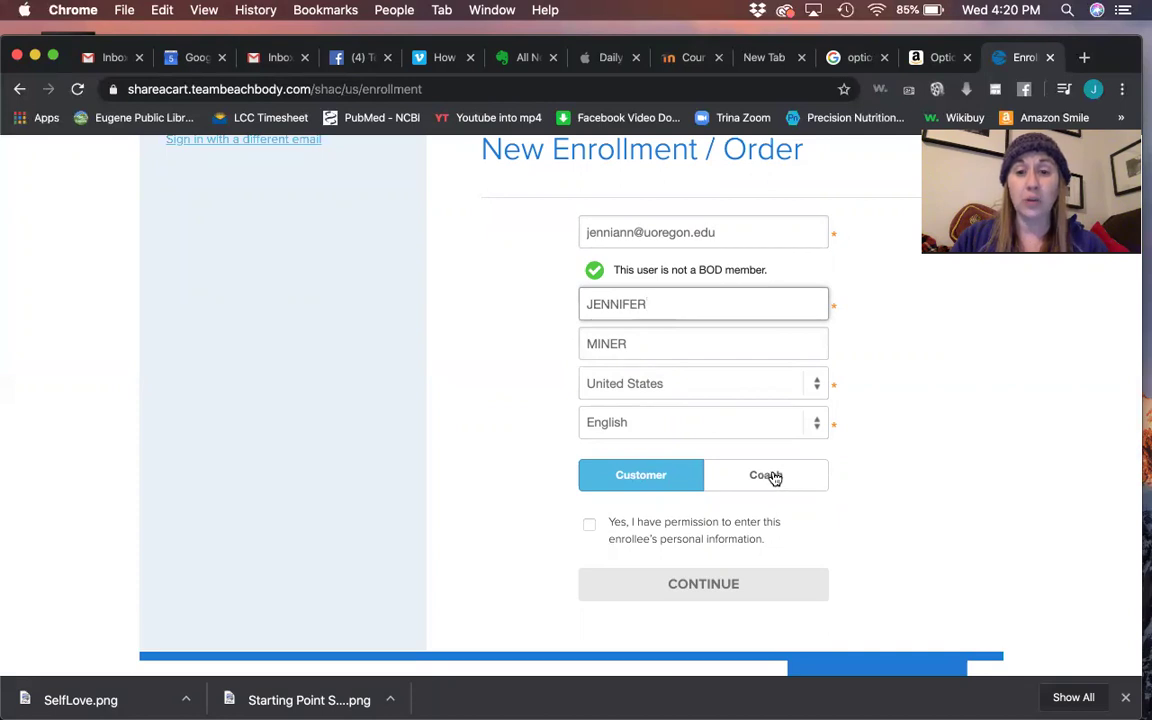
click(771, 477)
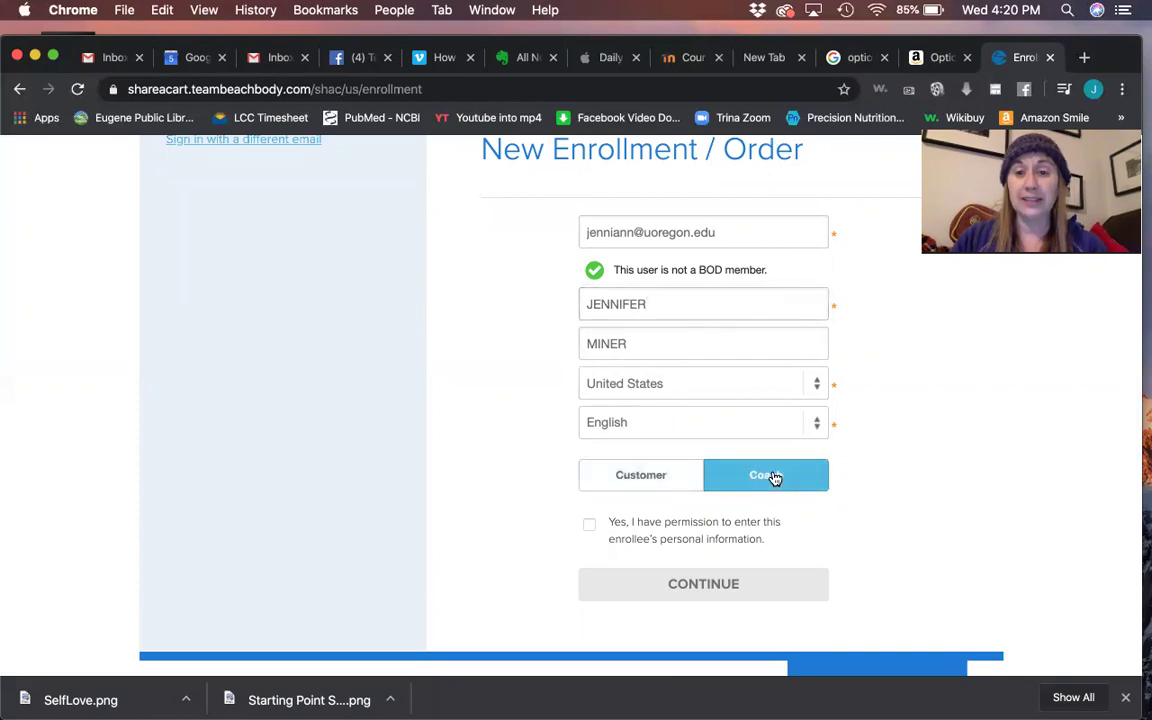
click(587, 526)
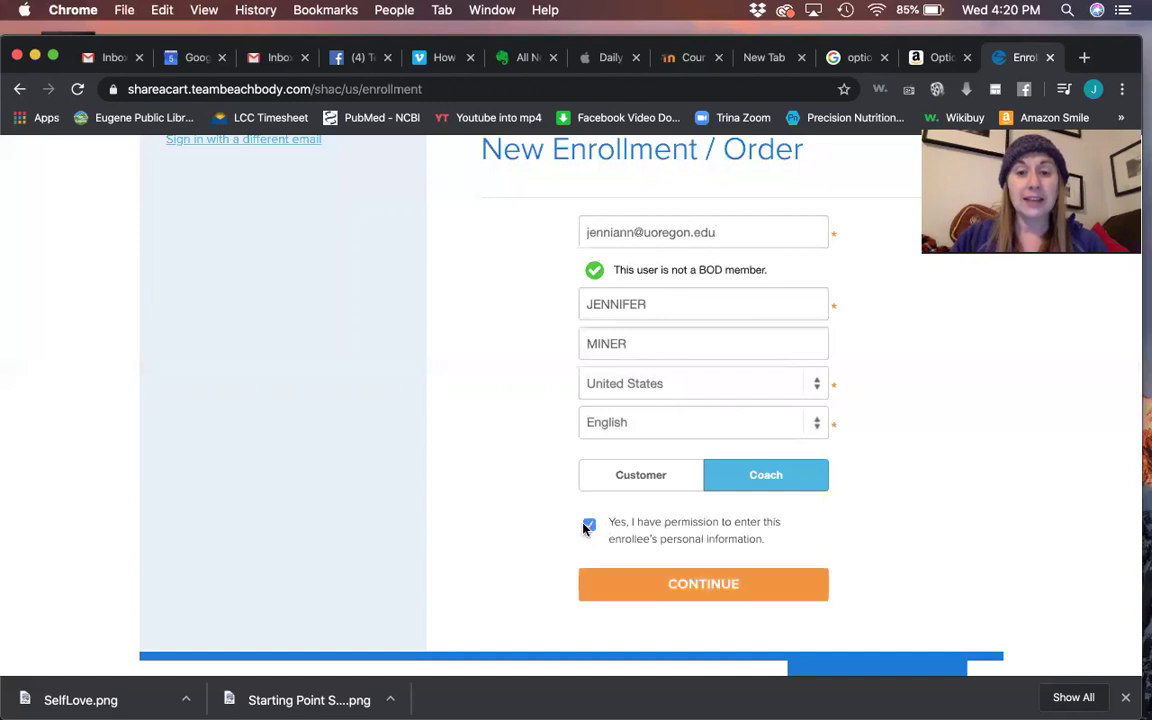
click(697, 591)
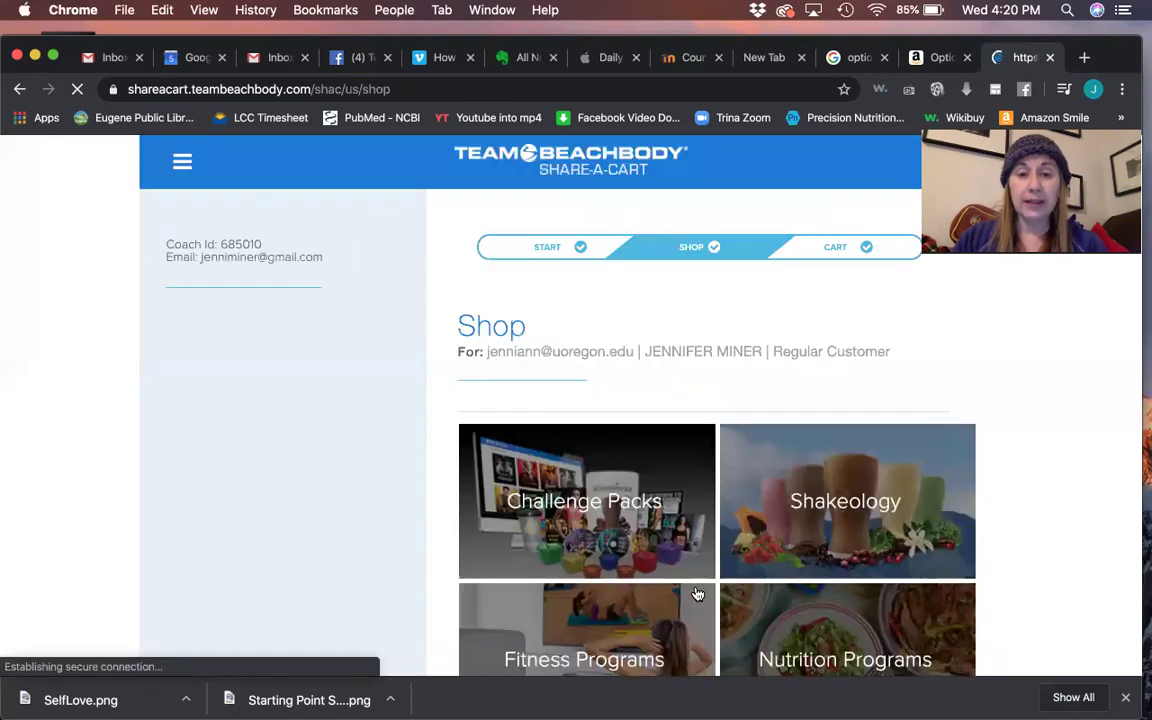
- Go to Challenge Packs and open the Annual Beachbody On Demand & Shakeology Challenge Pack
scroll(697, 594, down, 3)
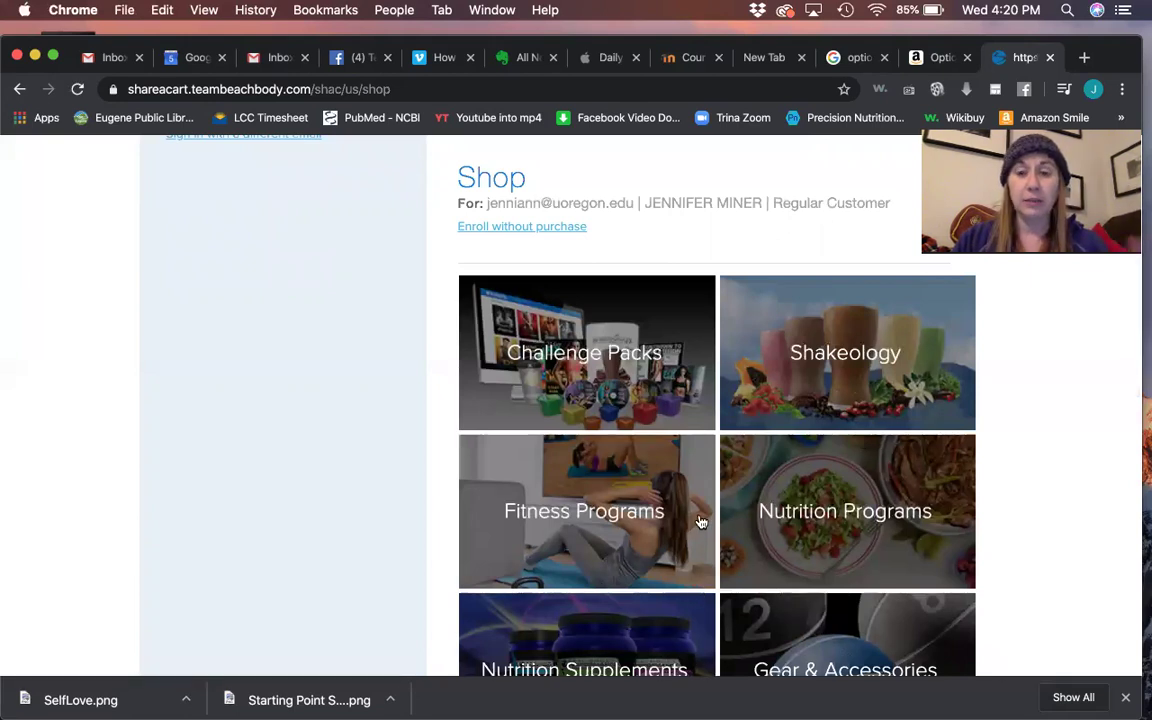
click(624, 350)
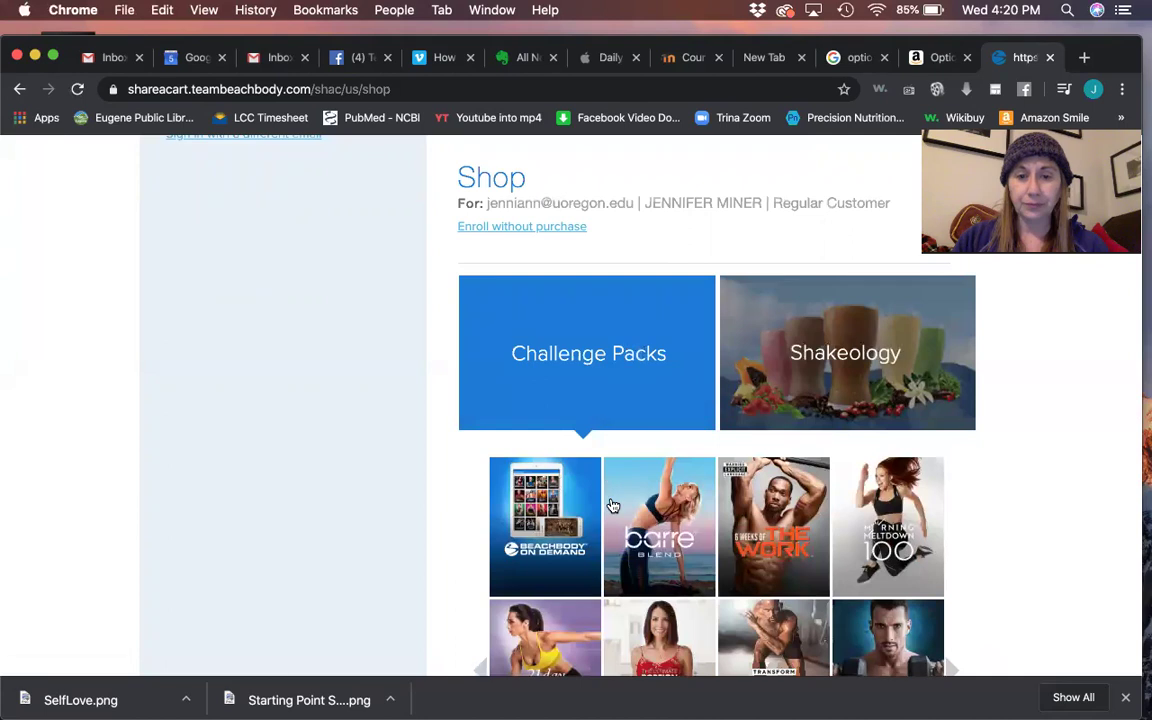
scroll(557, 517, down, 2)
scroll(557, 517, down, 1)
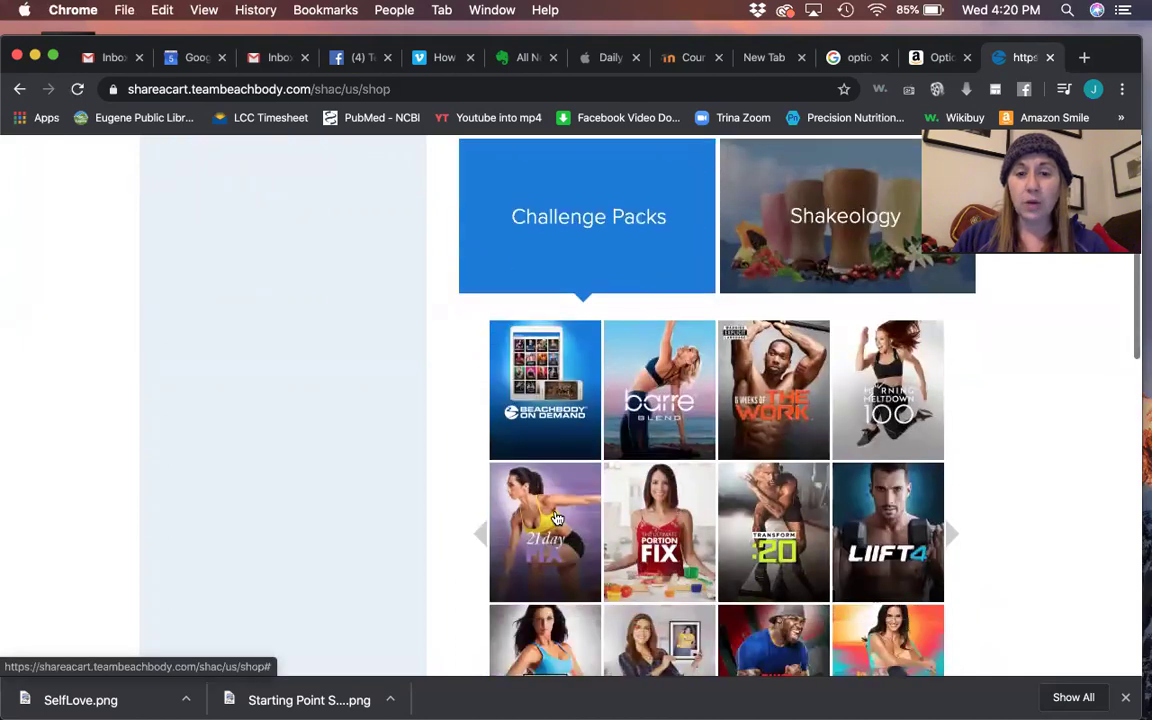
scroll(545, 372, down, 5)
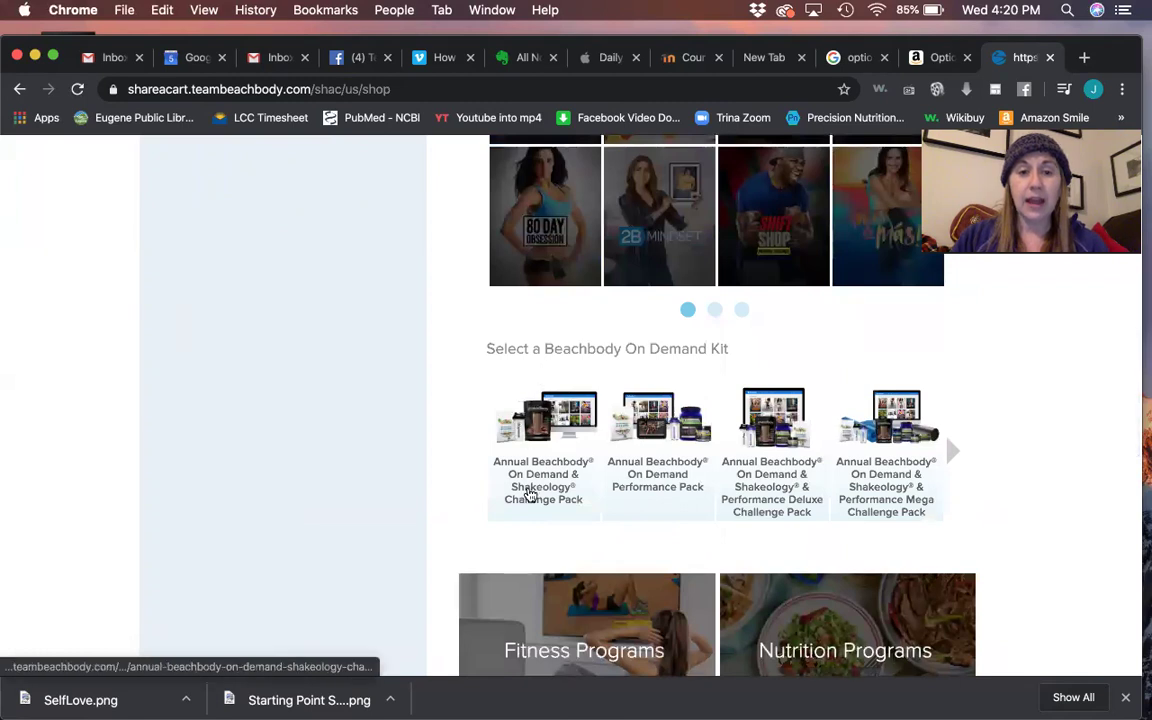
click(566, 425)
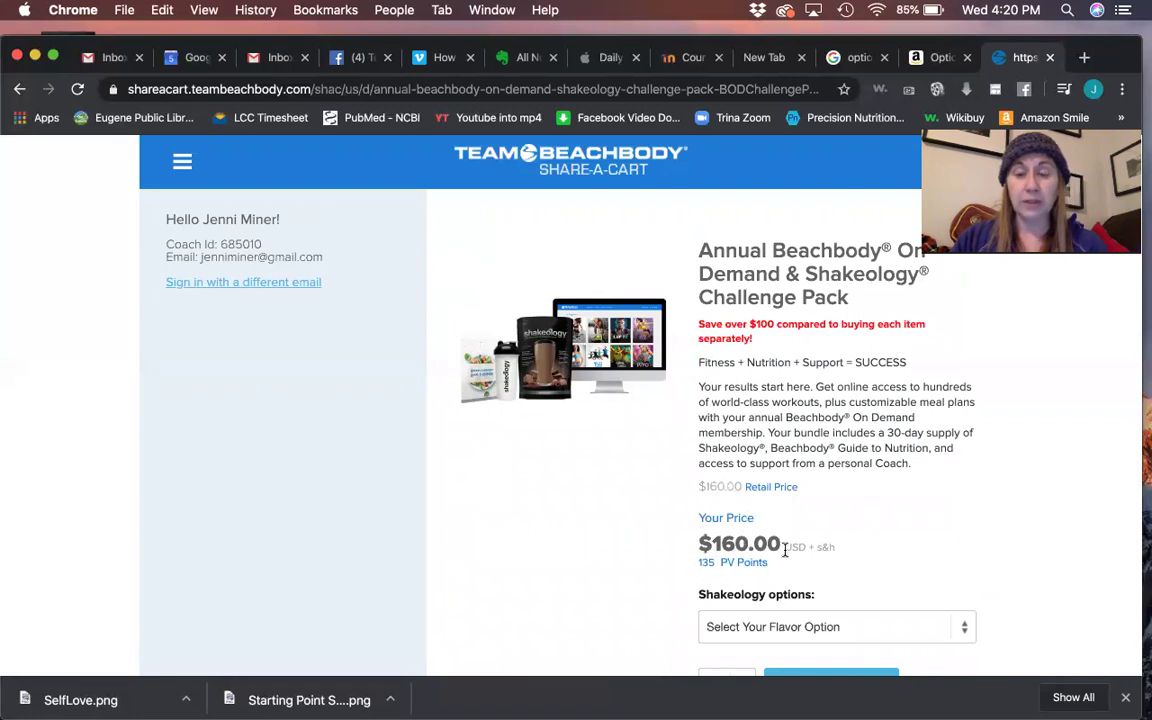
- Choose Single Flavor Tropical Strawberry Vegan in a 30-servings bag and add it to the cart
scroll(884, 550, down, 3)
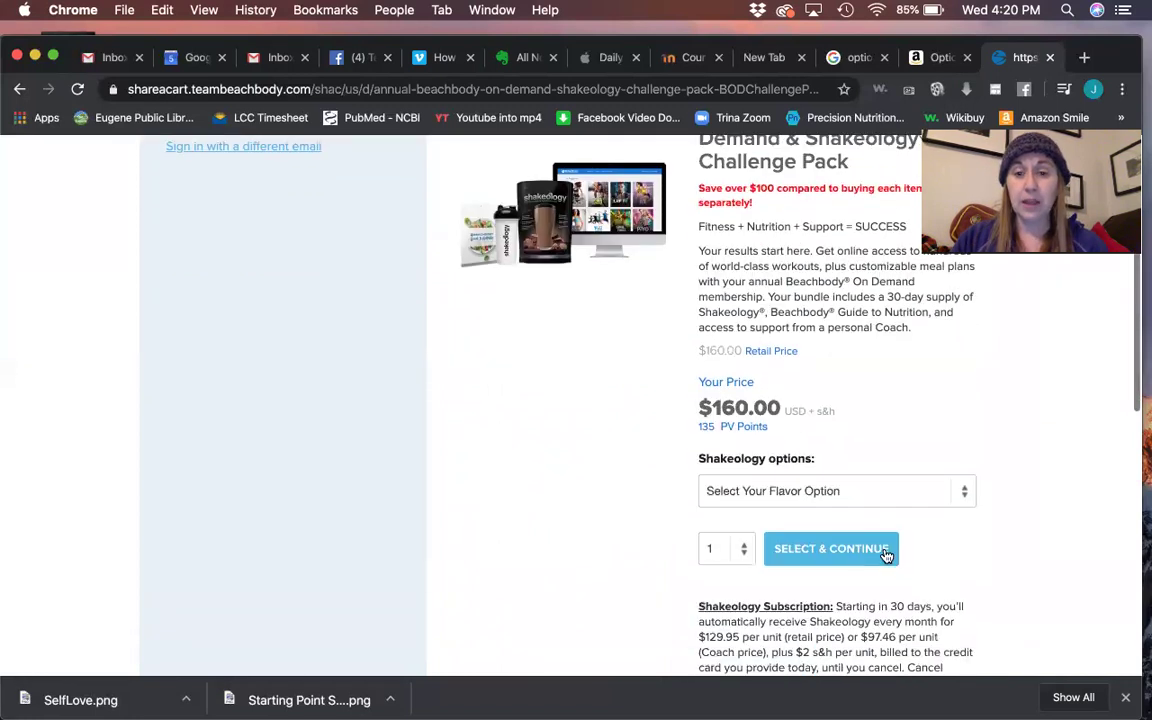
click(789, 489)
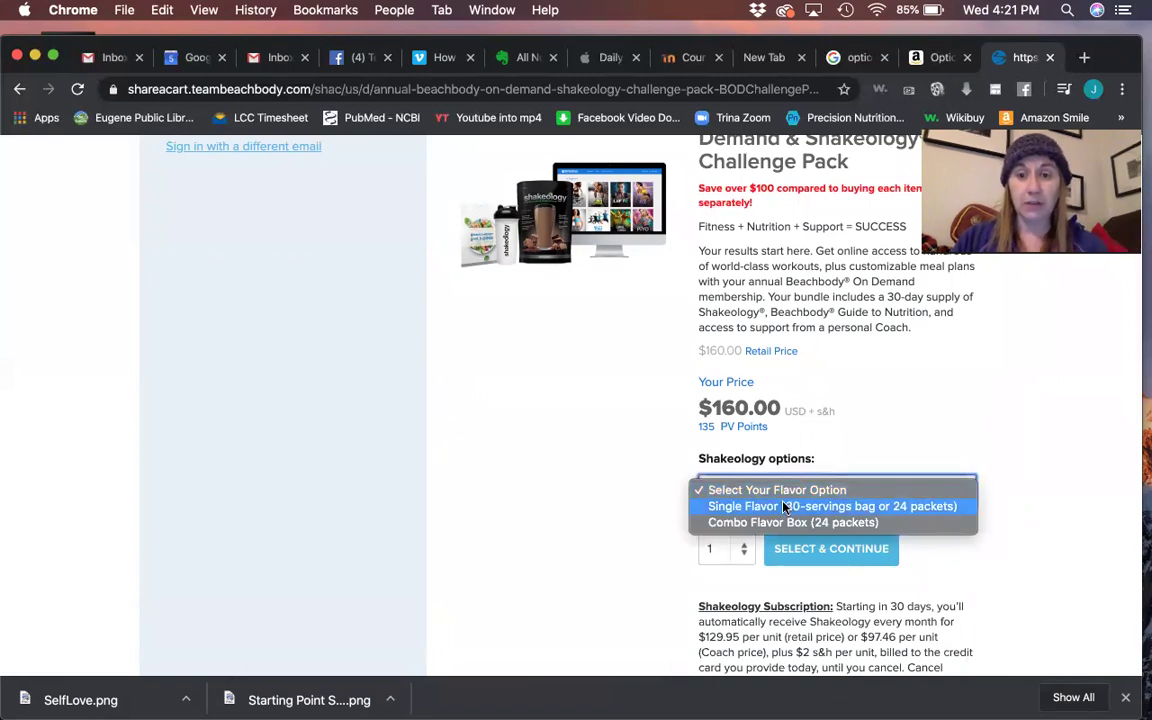
click(790, 507)
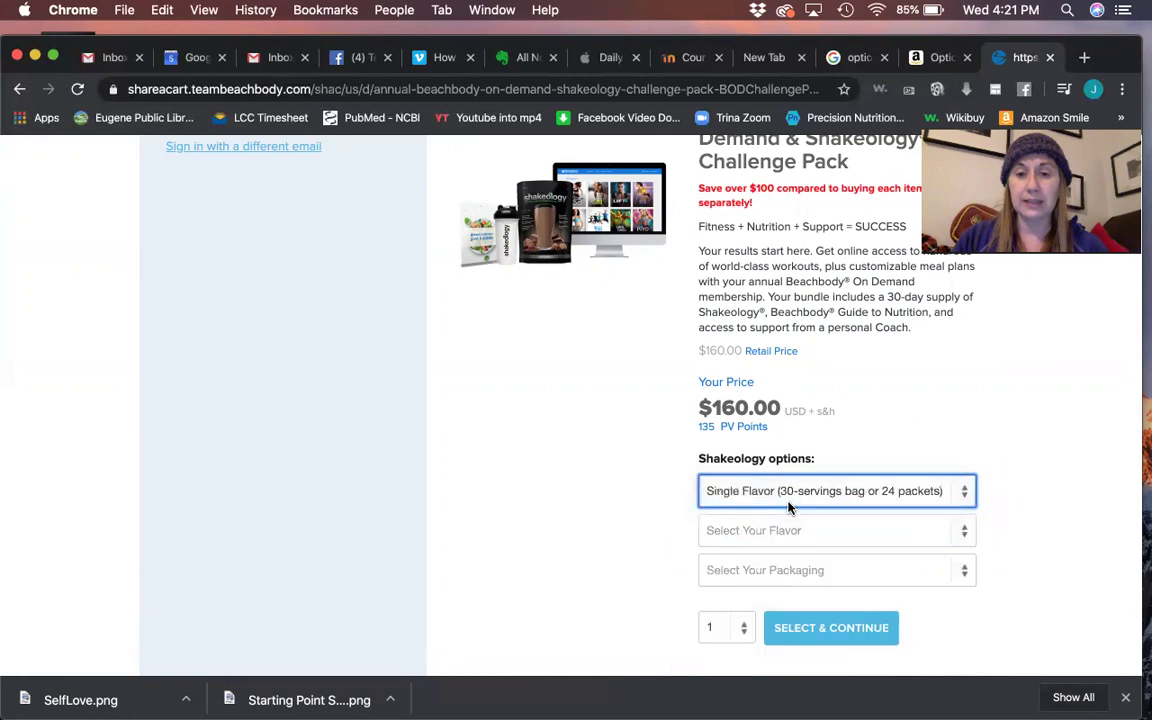
click(783, 530)
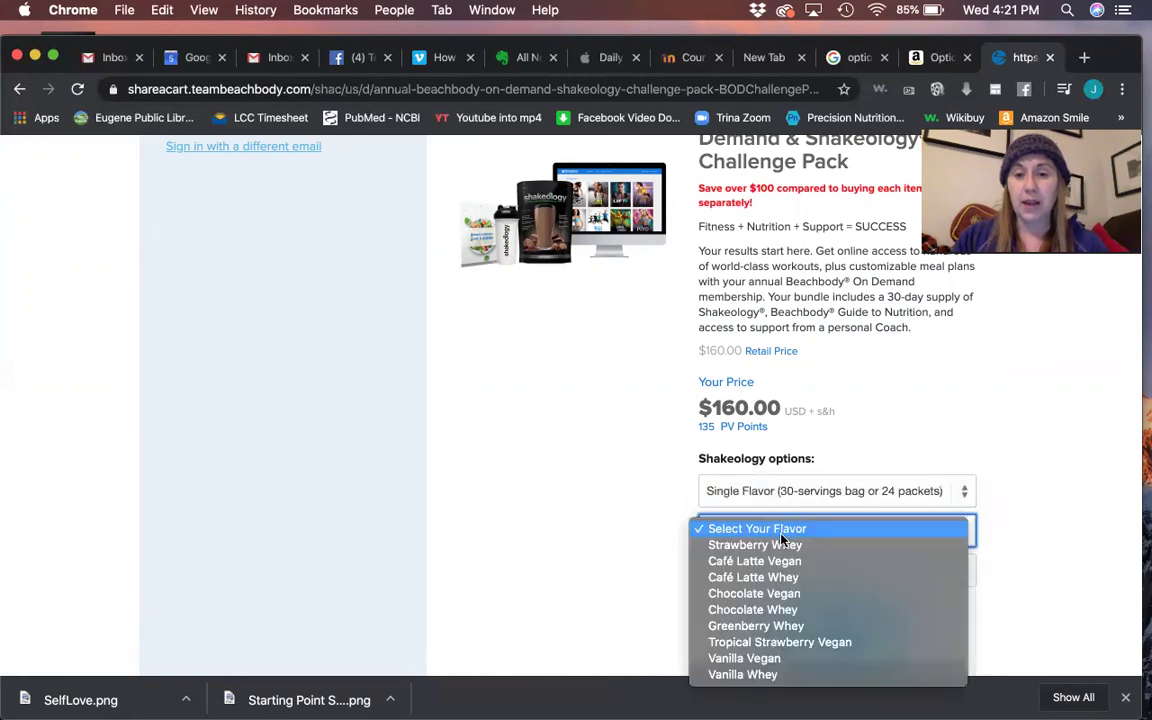
click(771, 643)
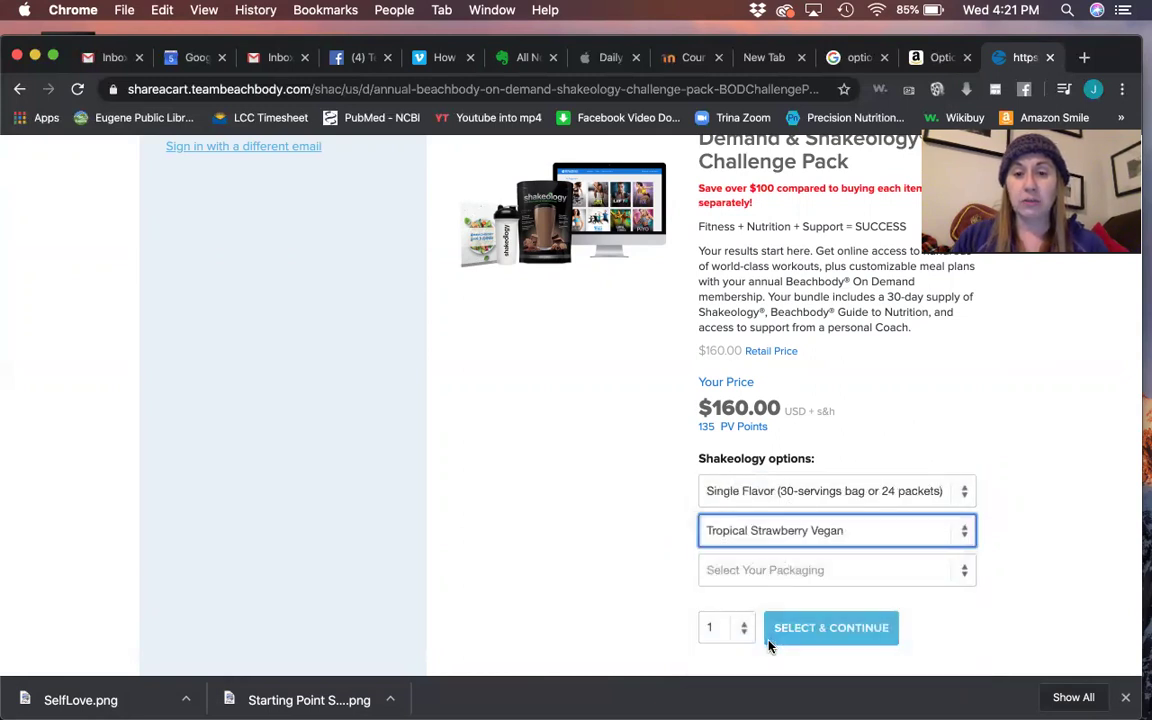
scroll(612, 576, down, 3)
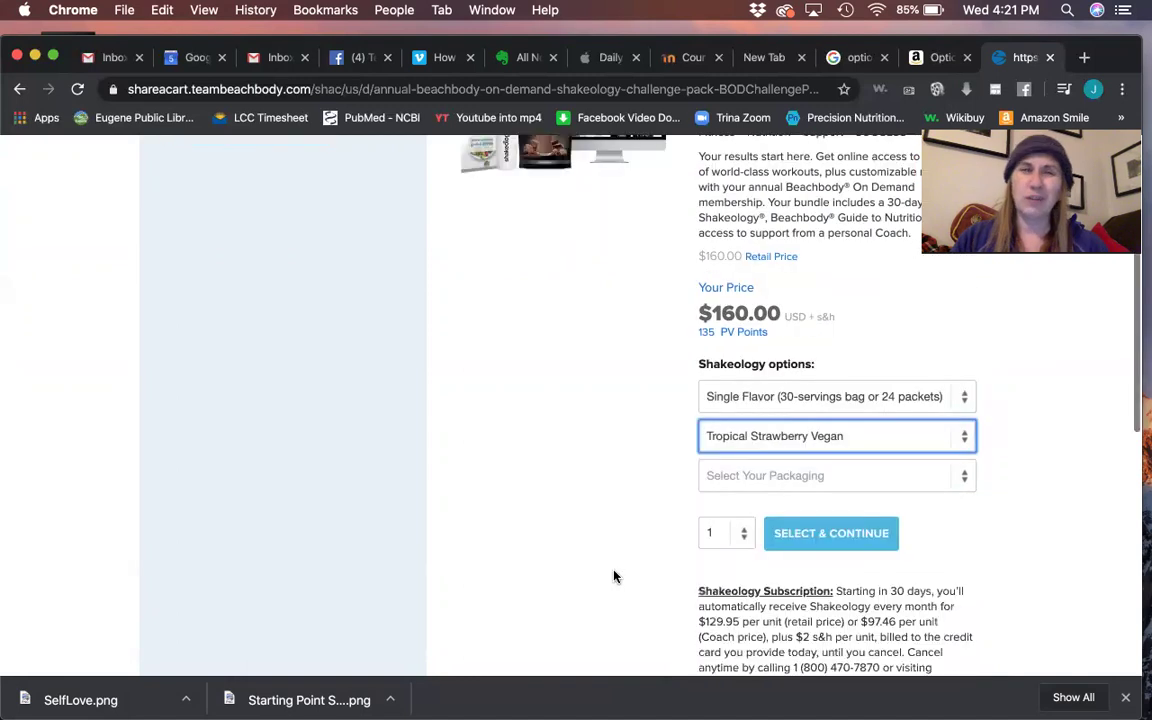
click(782, 478)
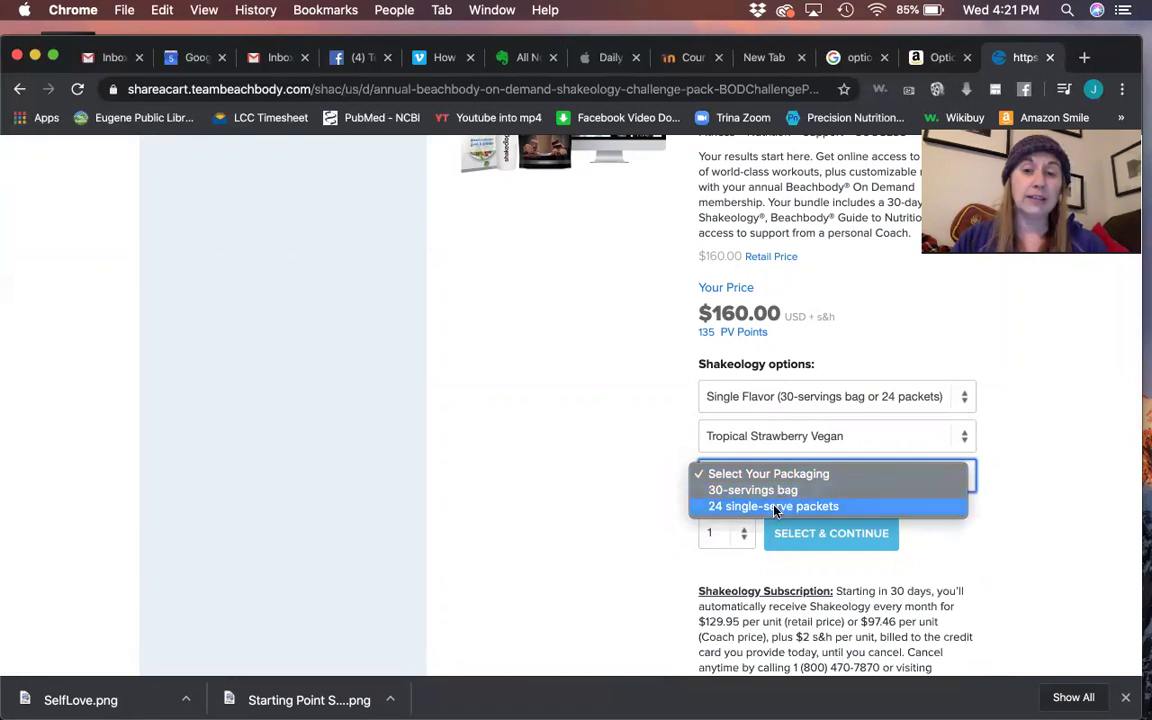
click(776, 491)
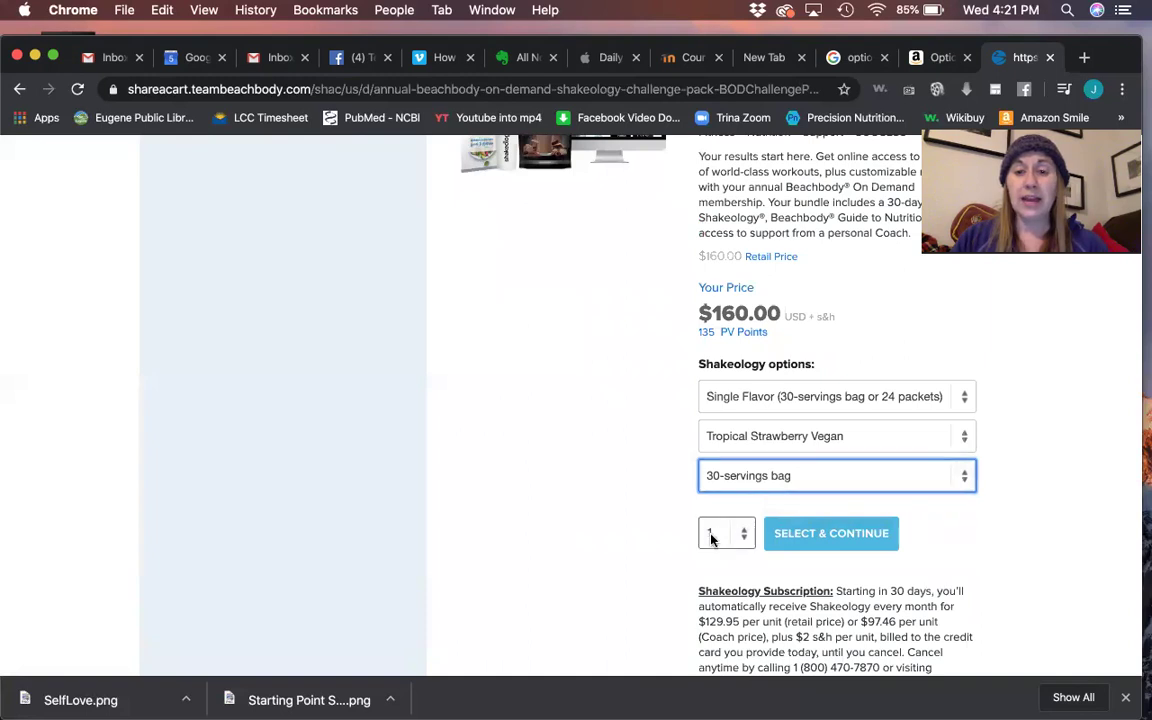
click(845, 536)
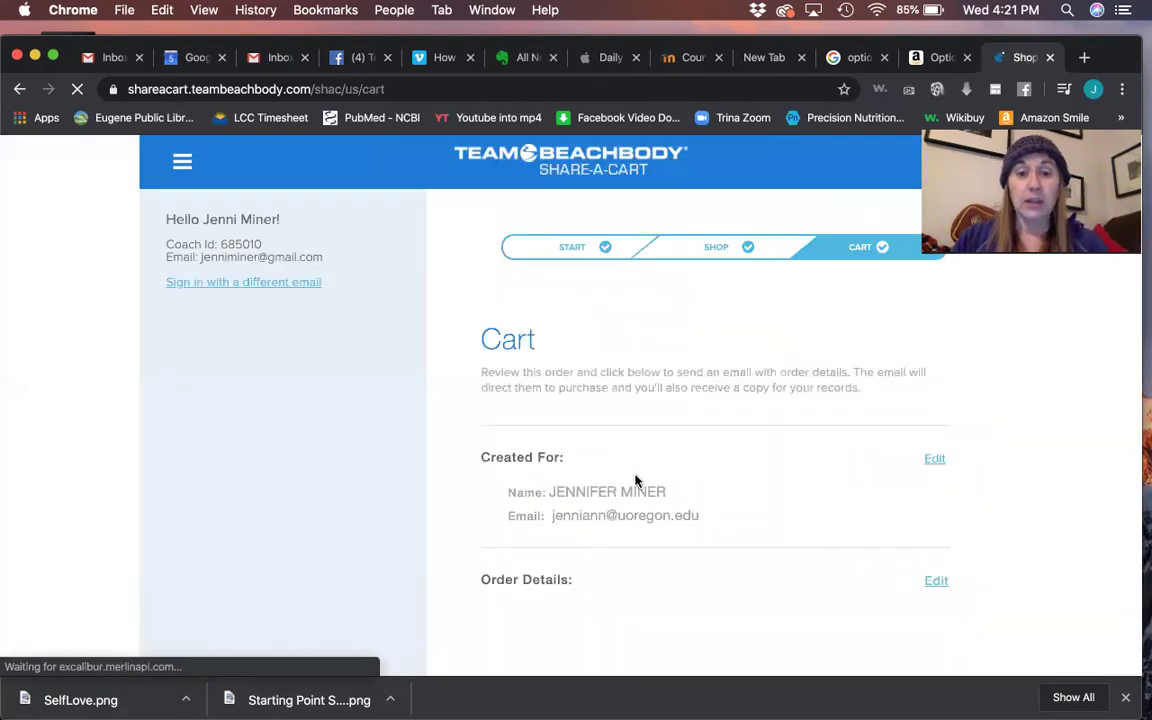
- Check the $160.00 cart's order details and email the order to the enrollee
scroll(635, 481, down, 3)
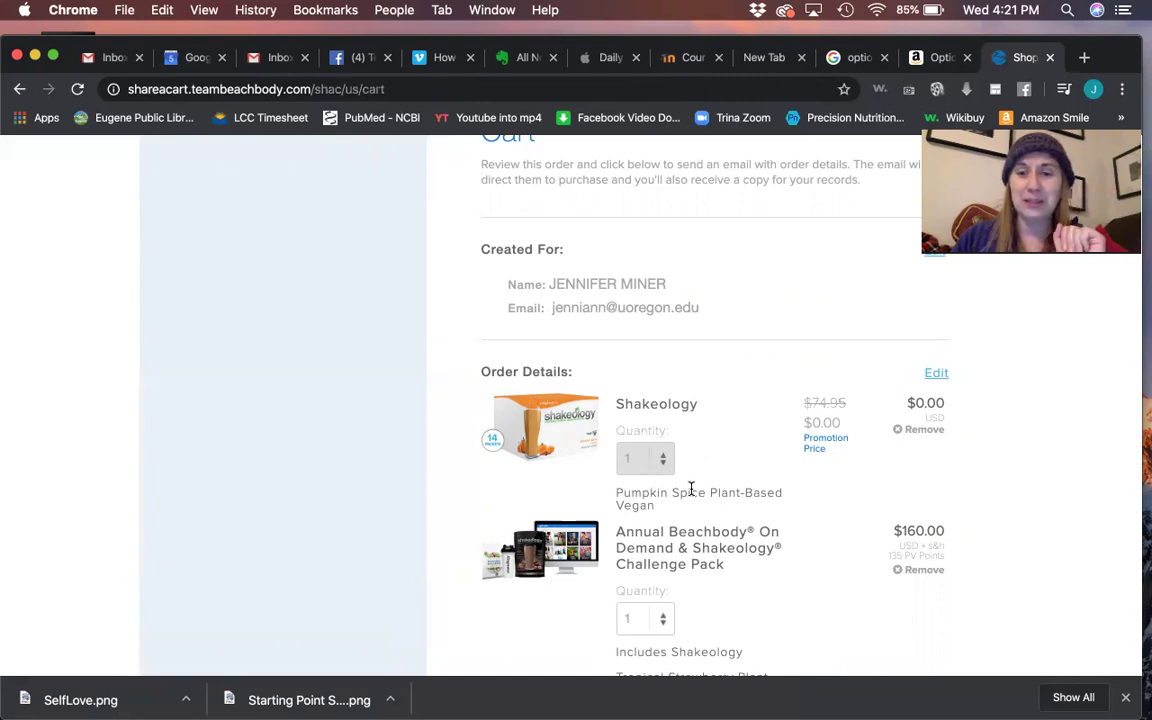
scroll(690, 488, down, 4)
scroll(690, 488, down, 4)
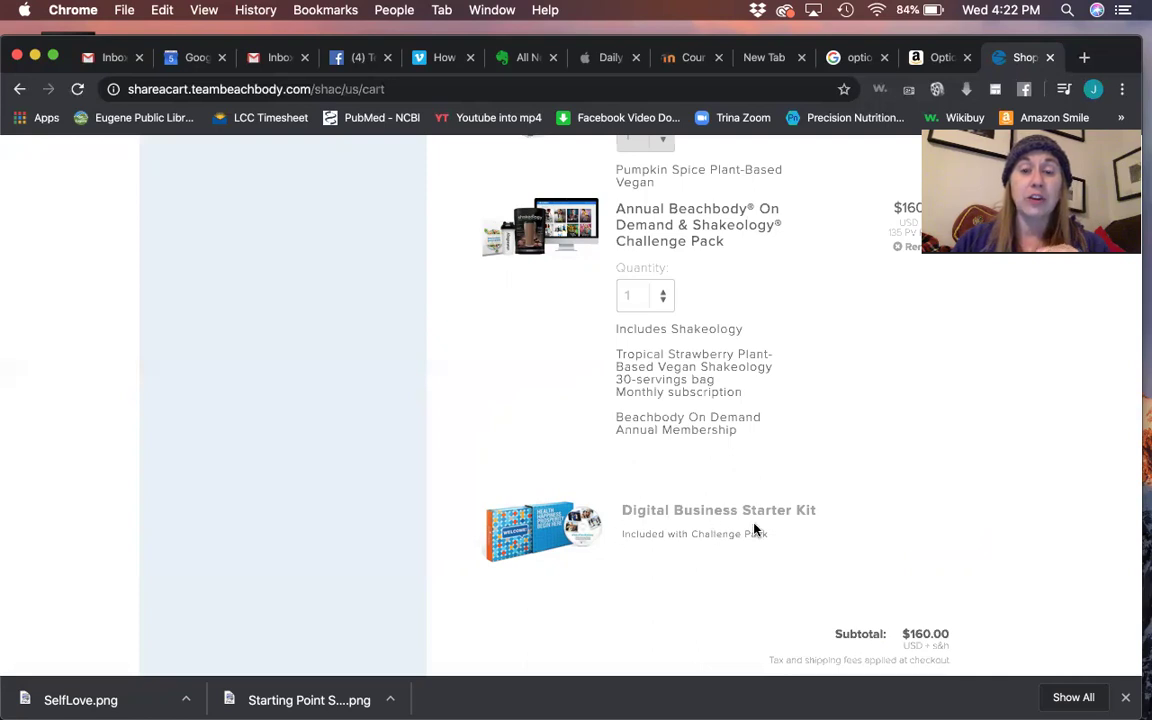
scroll(755, 530, down, 4)
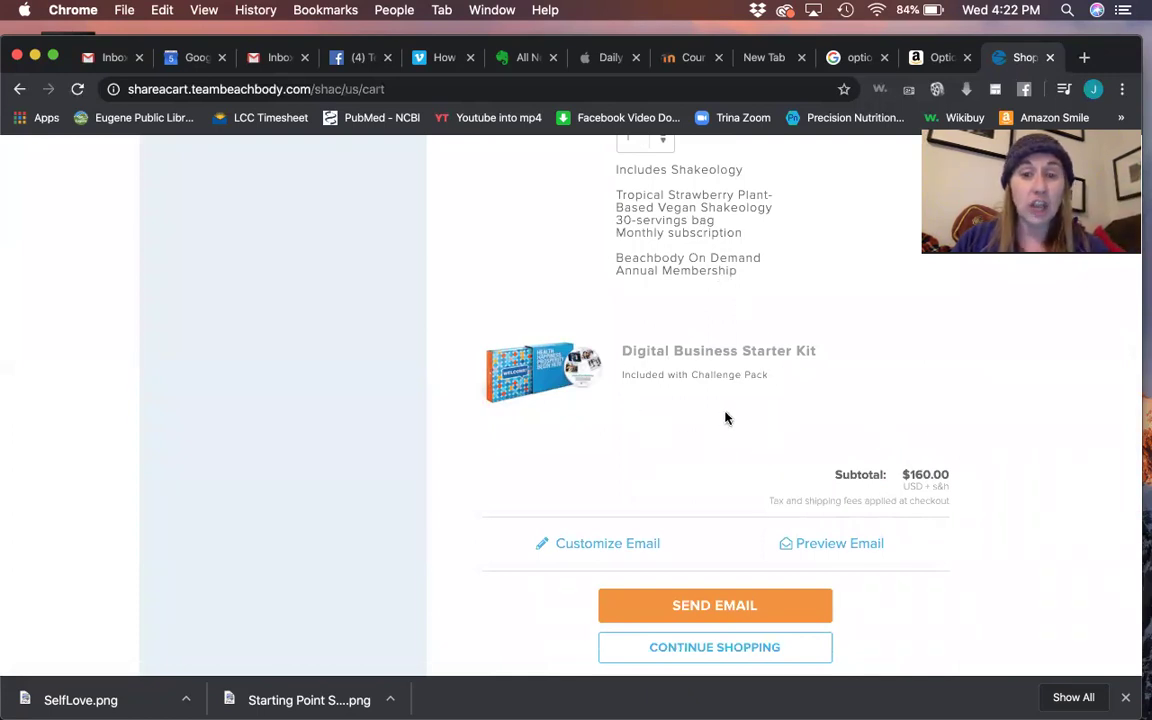
scroll(726, 418, down, 2)
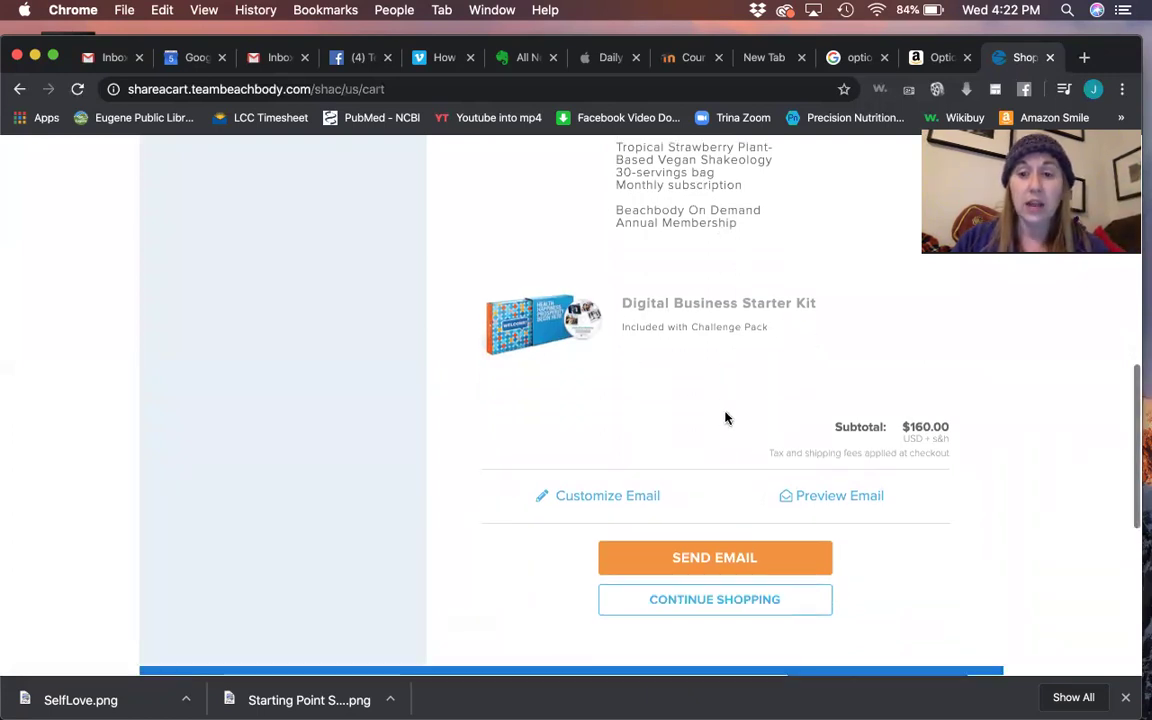
click(718, 560)
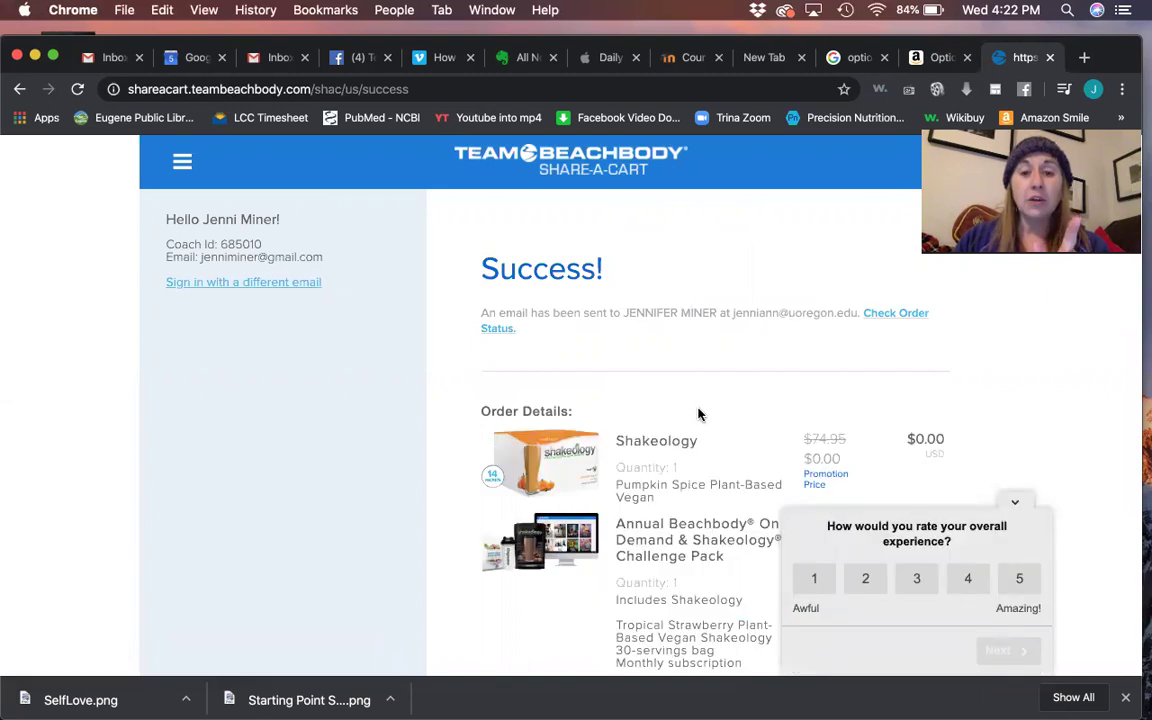
- Copy the order's shareable link from the Success page
scroll(698, 414, down, 8)
scroll(698, 410, down, 3)
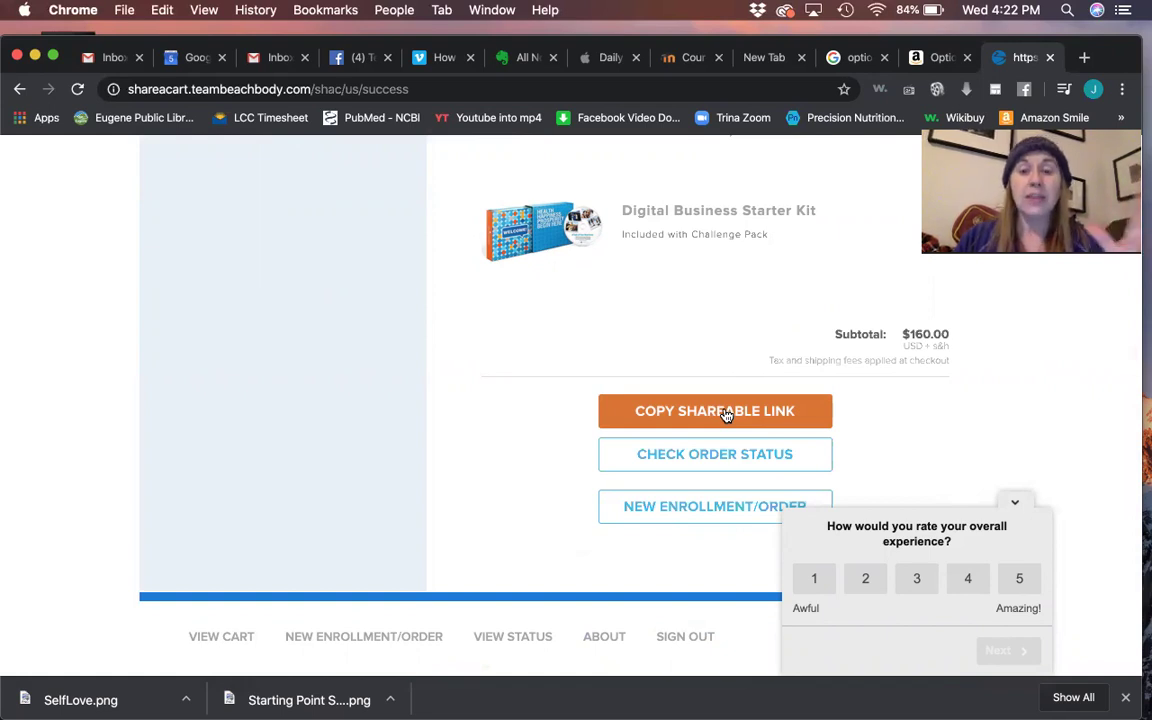
click(726, 416)
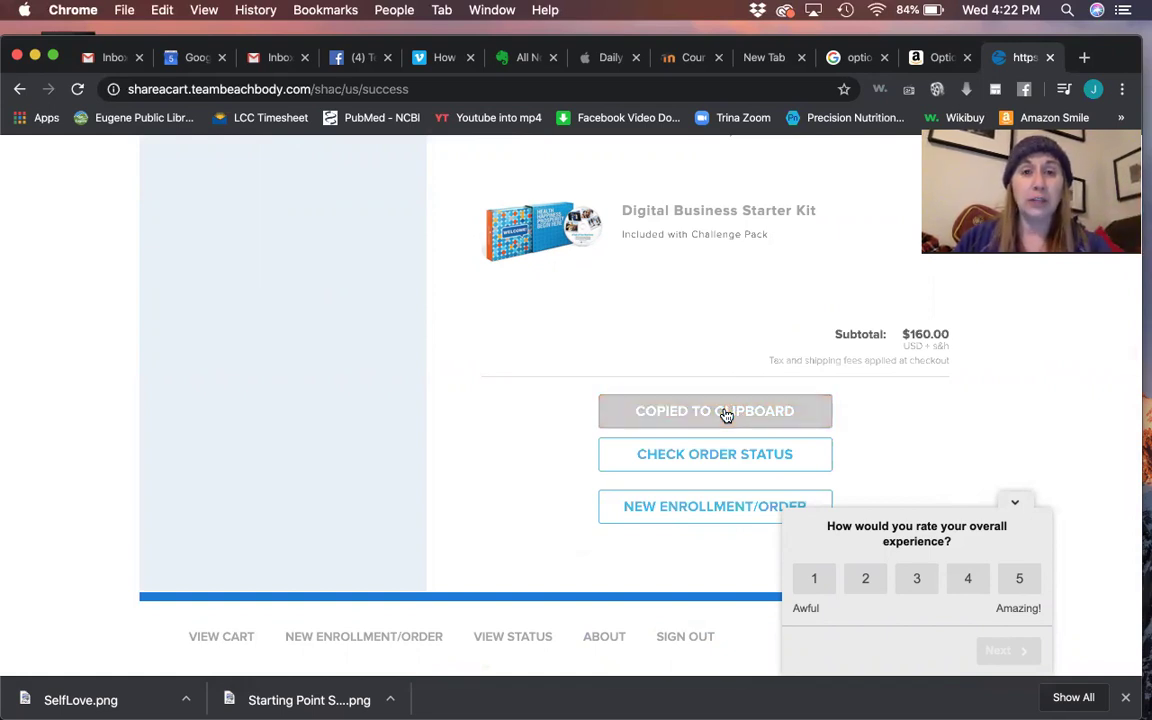